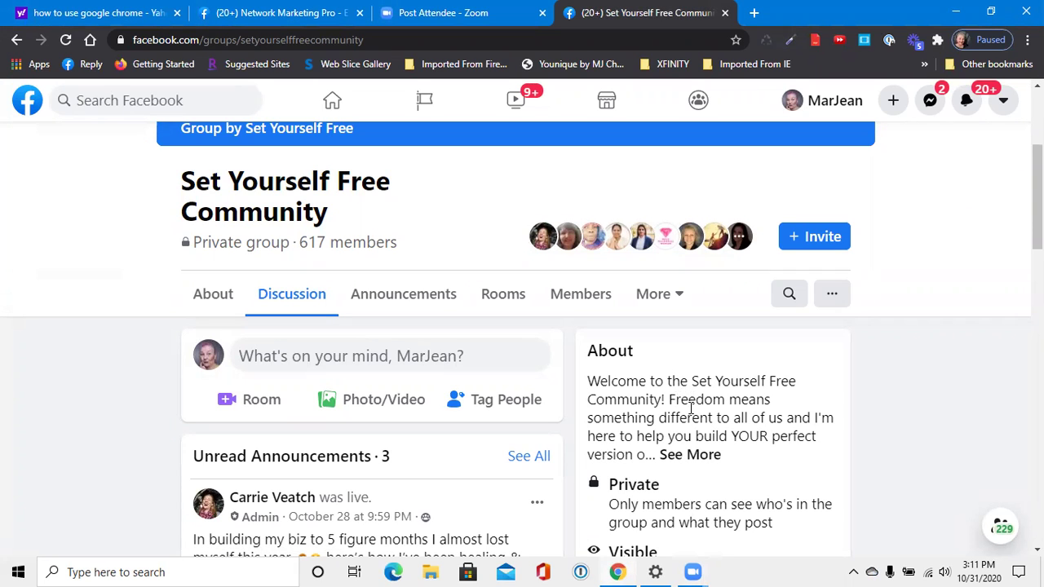
Bring up the Set Yourself Free Community group's '...' options menu.
{"action": "scroll", "coordinate": [705, 408], "scroll_direction": "up", "scroll_amount": 3}
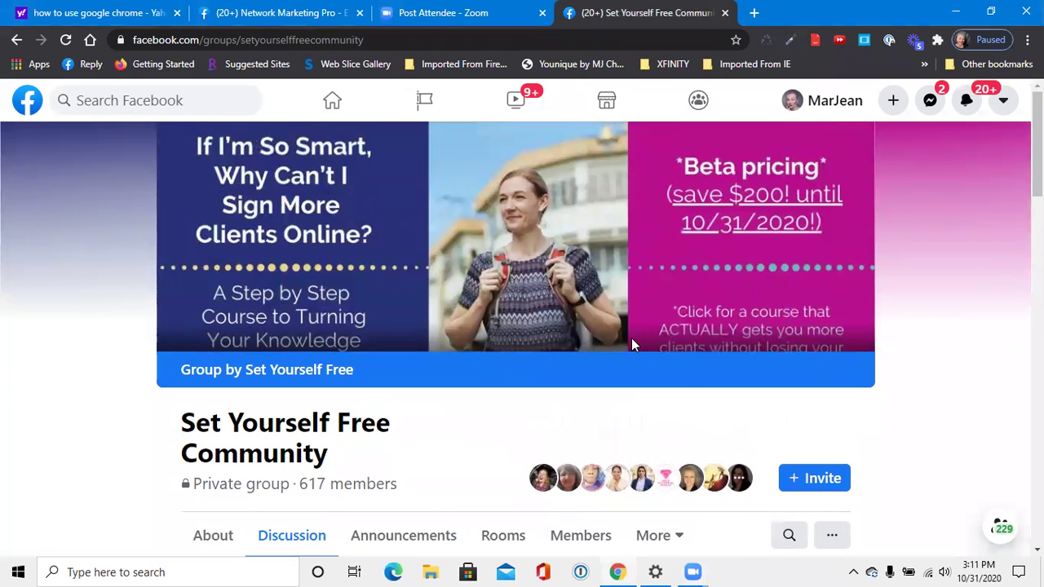
{"action": "scroll", "coordinate": [644, 337], "scroll_direction": "down", "scroll_amount": 3}
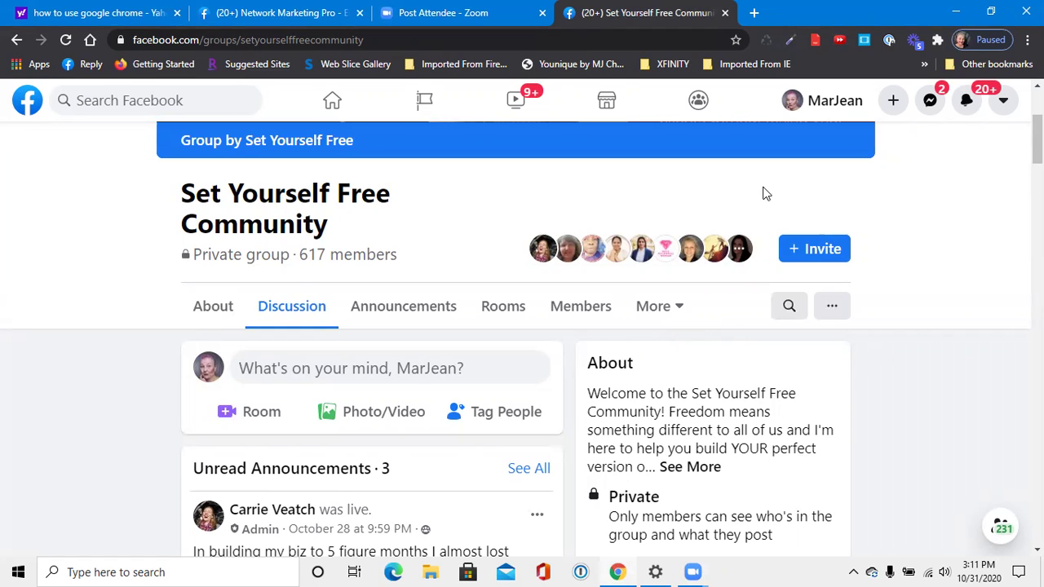
{"action": "left_click", "coordinate": [833, 311]}
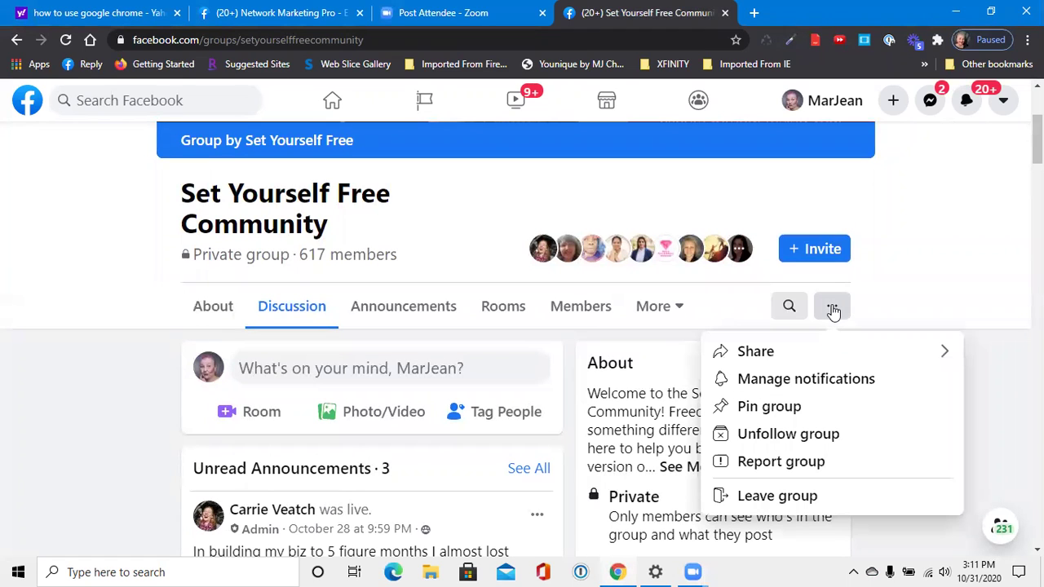
{"action": "left_click", "coordinate": [914, 187]}
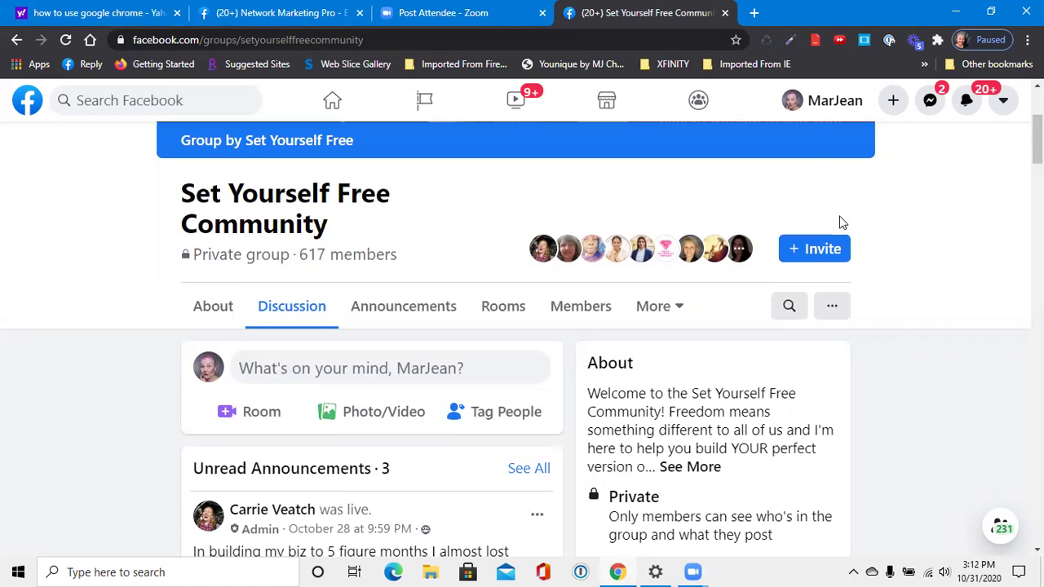
{"action": "scroll", "coordinate": [826, 151], "scroll_direction": "up", "scroll_amount": 3}
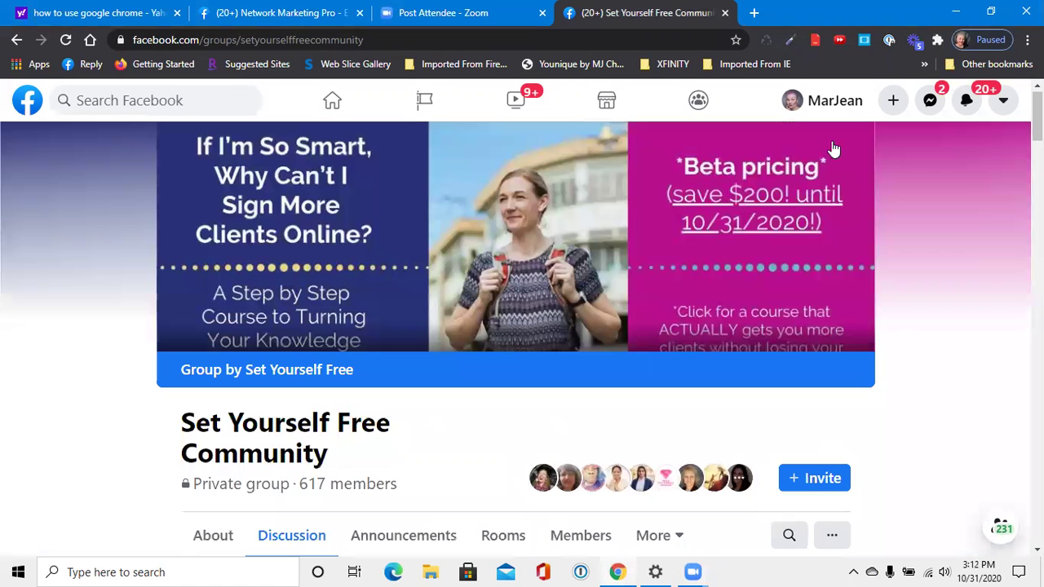
{"action": "mouse_move", "coordinate": [859, 133]}
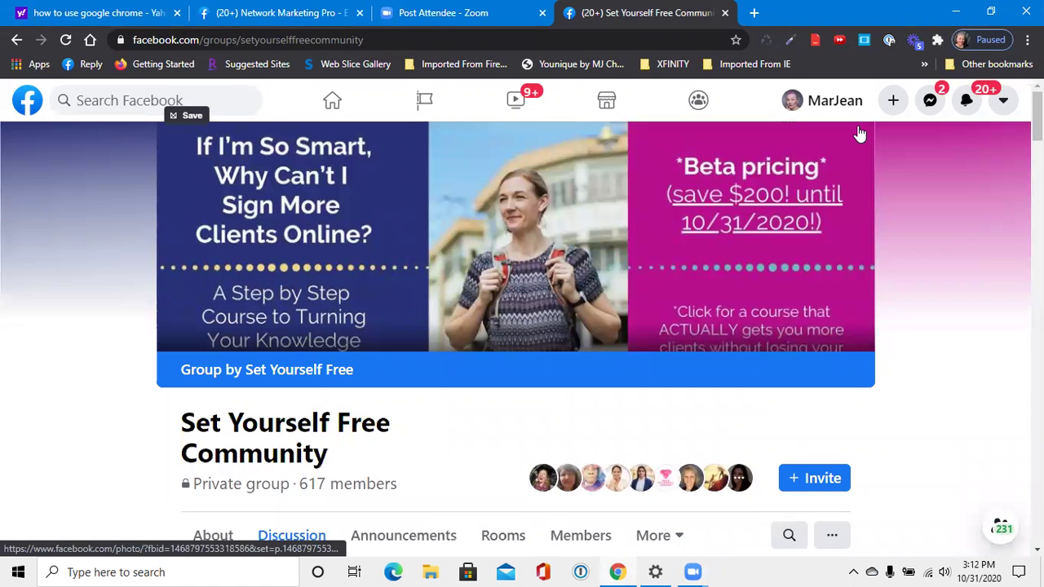
{"action": "scroll", "coordinate": [854, 159], "scroll_direction": "down", "scroll_amount": 2}
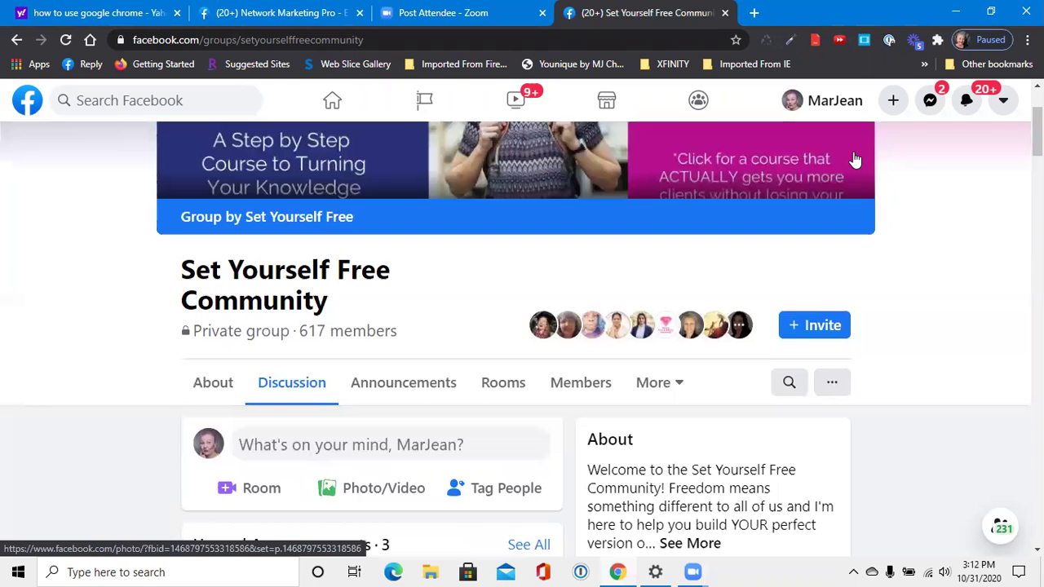
{"action": "scroll", "coordinate": [860, 196], "scroll_direction": "down", "scroll_amount": 1}
{"action": "scroll", "coordinate": [839, 216], "scroll_direction": "down", "scroll_amount": 1}
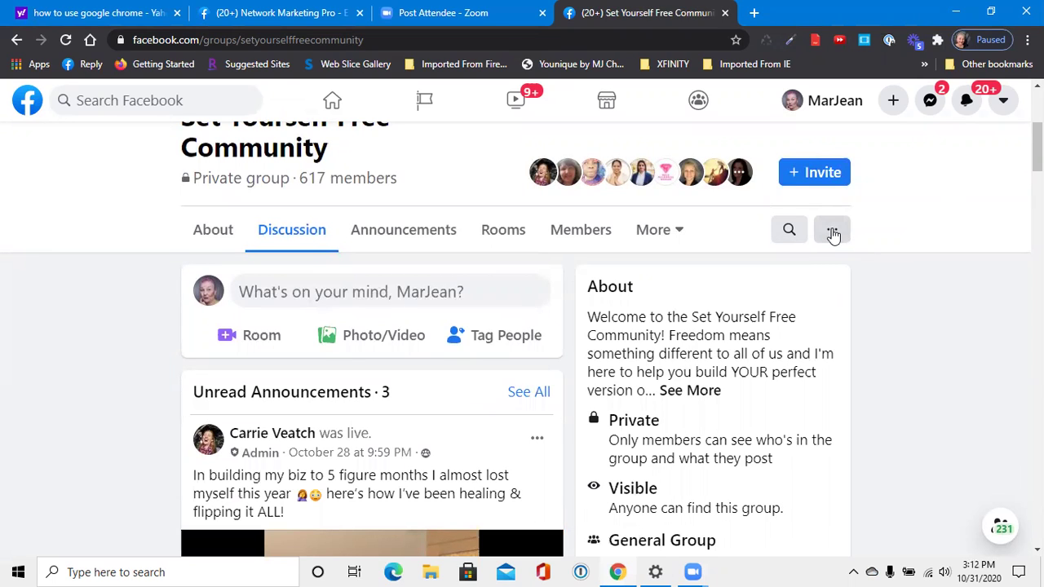
{"action": "left_click", "coordinate": [833, 234]}
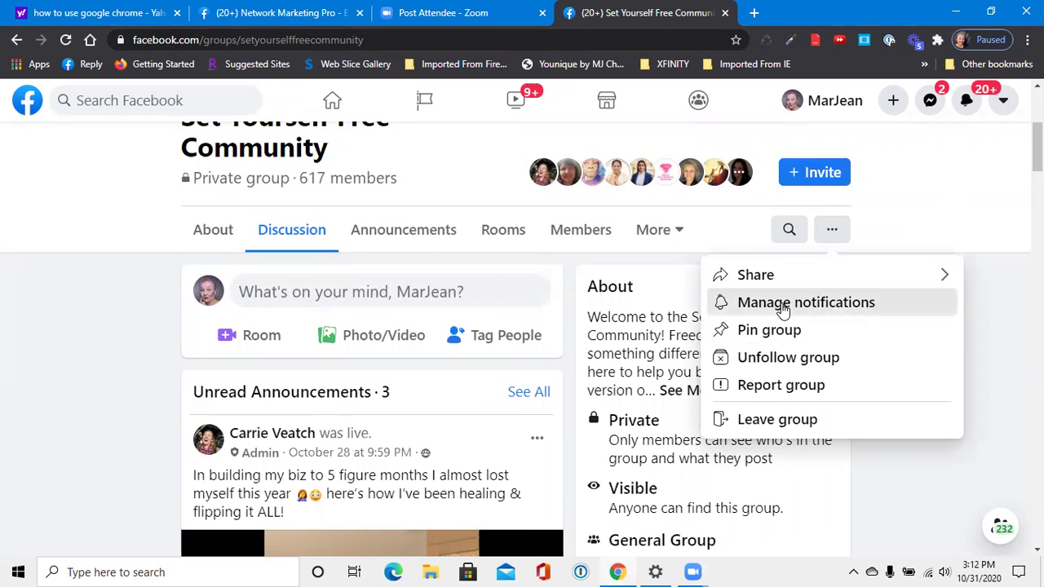
Open the group's Notification Settings, which show All Posts selected.
{"action": "left_click", "coordinate": [781, 308]}
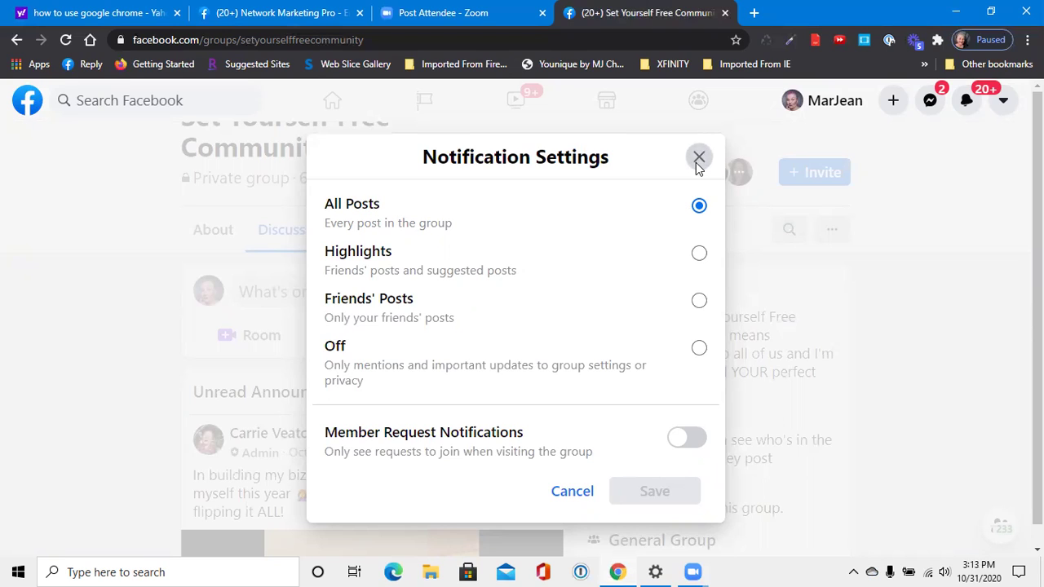
Close the group's notification settings unchanged and show the Network Marketing Pro page.
{"action": "left_click", "coordinate": [698, 160]}
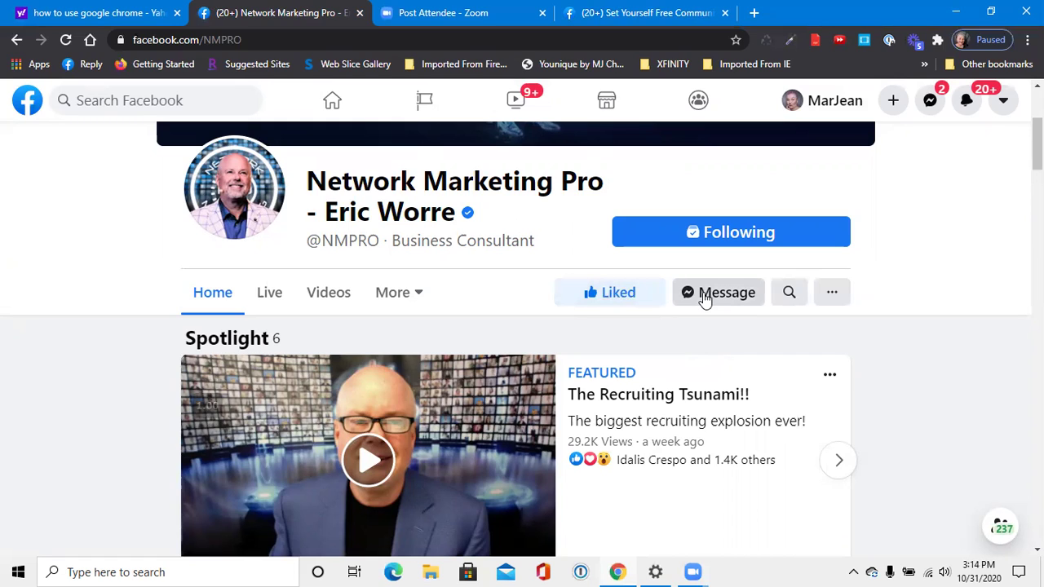
Choose 'Like as your Page' from the Network Marketing Pro page's options menu.
{"action": "left_click", "coordinate": [832, 298]}
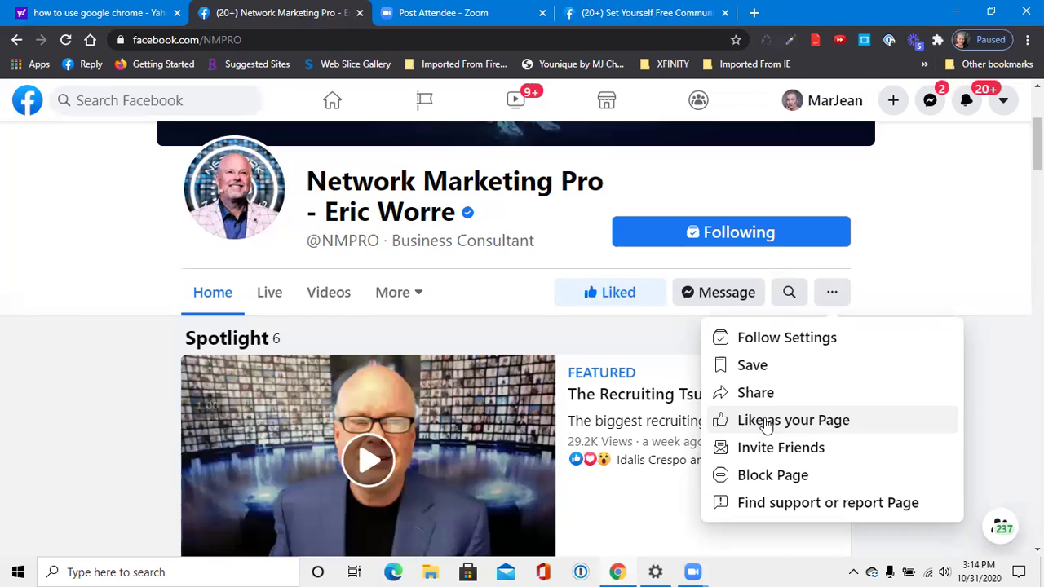
{"action": "left_click", "coordinate": [765, 424]}
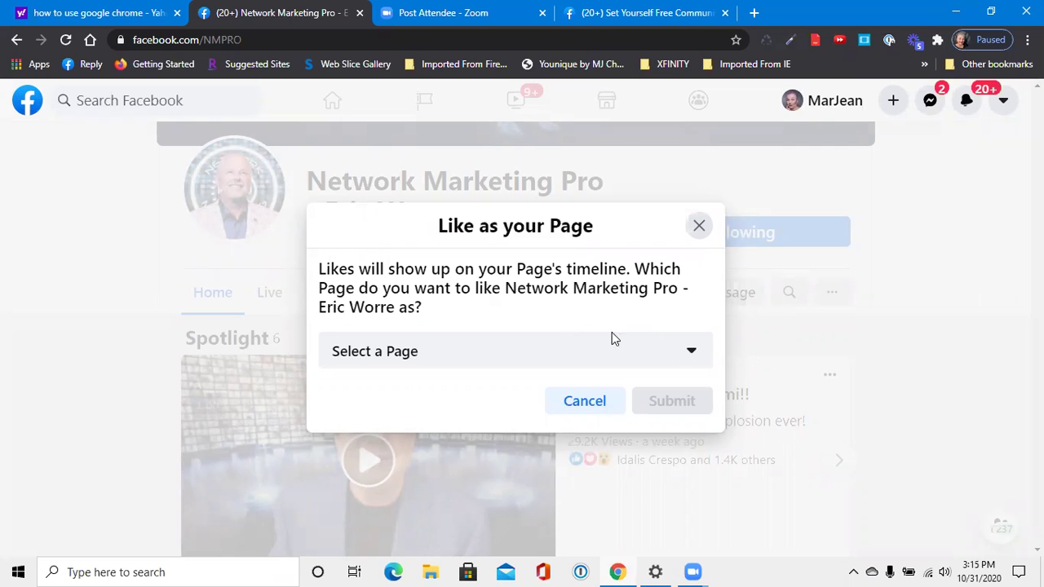
Pick your own Page in the Select a Page list and submit the like.
{"action": "left_click", "coordinate": [692, 356]}
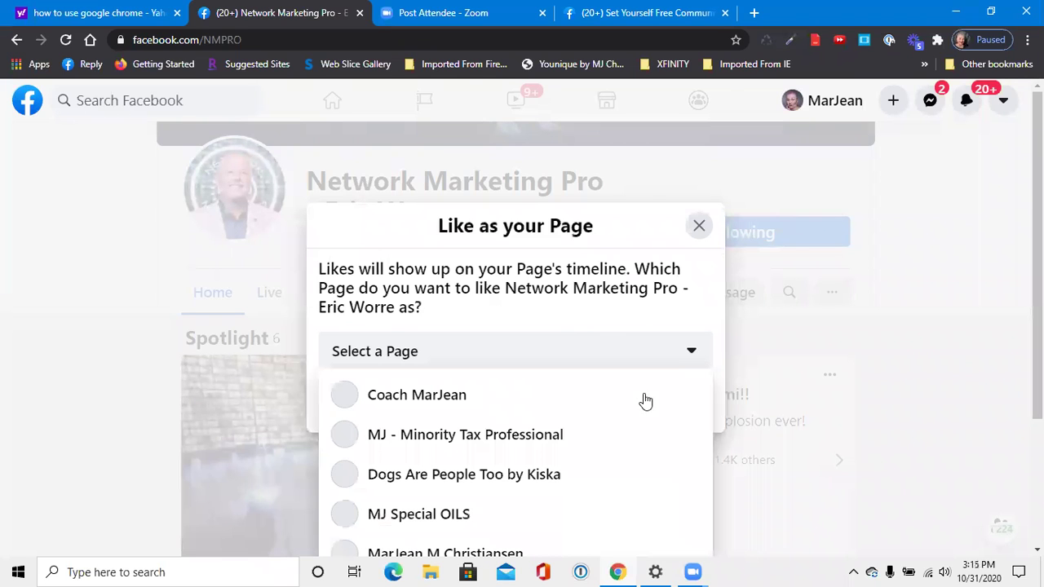
{"action": "scroll", "coordinate": [644, 391], "scroll_direction": "down", "scroll_amount": 2}
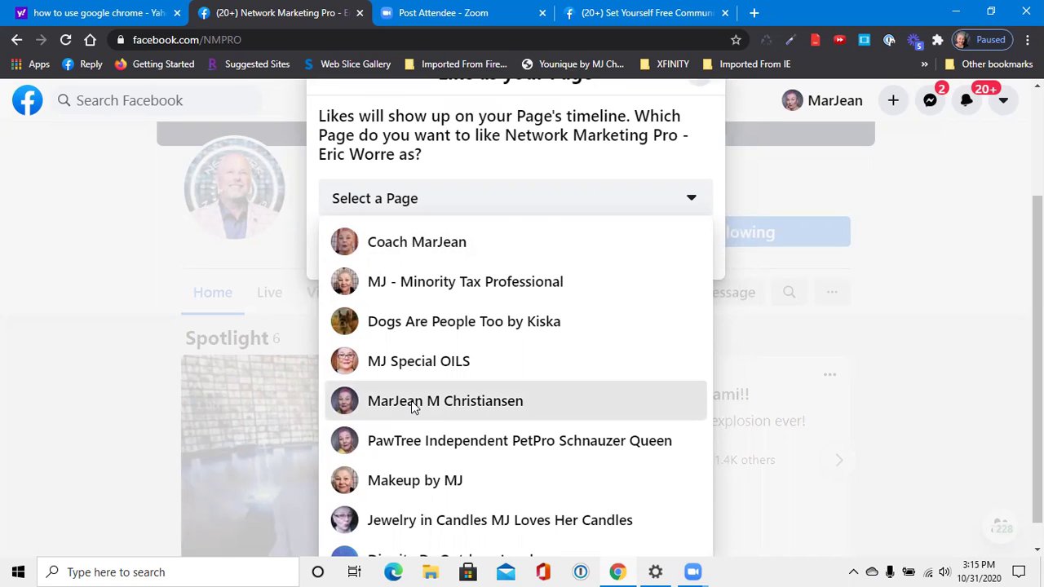
{"action": "left_click", "coordinate": [413, 403]}
{"action": "left_click", "coordinate": [660, 408]}
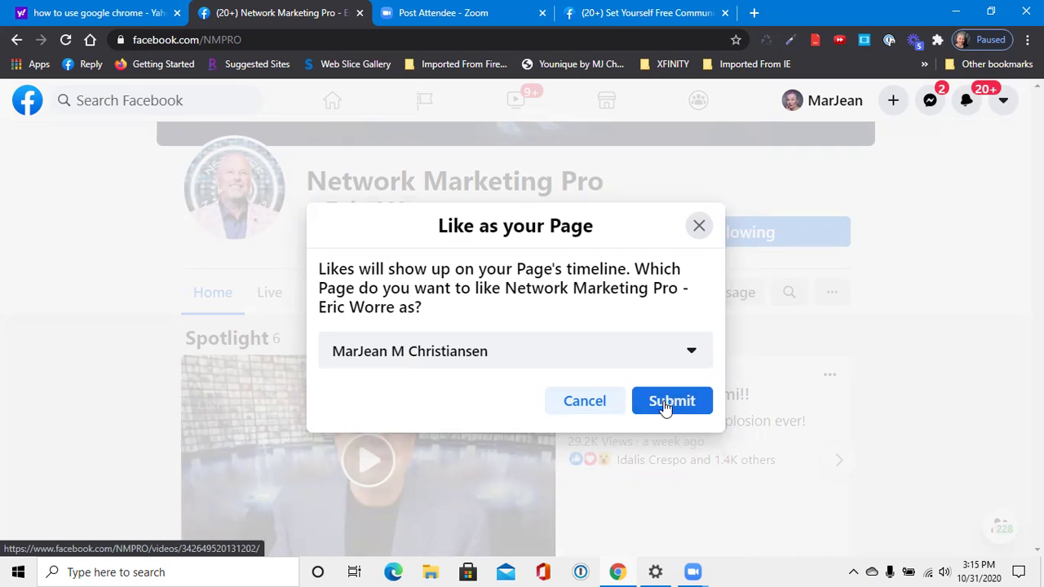
{"action": "left_click", "coordinate": [665, 402]}
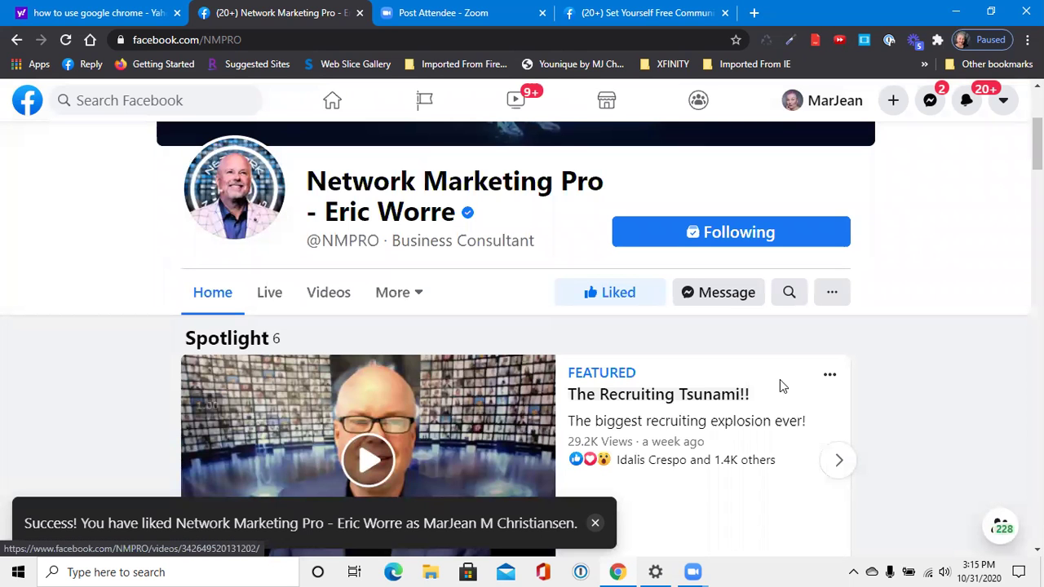
In Network Marketing Pro's Follow Settings, change the feed placement from Default to Favorites.
{"action": "scroll", "coordinate": [707, 379], "scroll_direction": "down", "scroll_amount": 2}
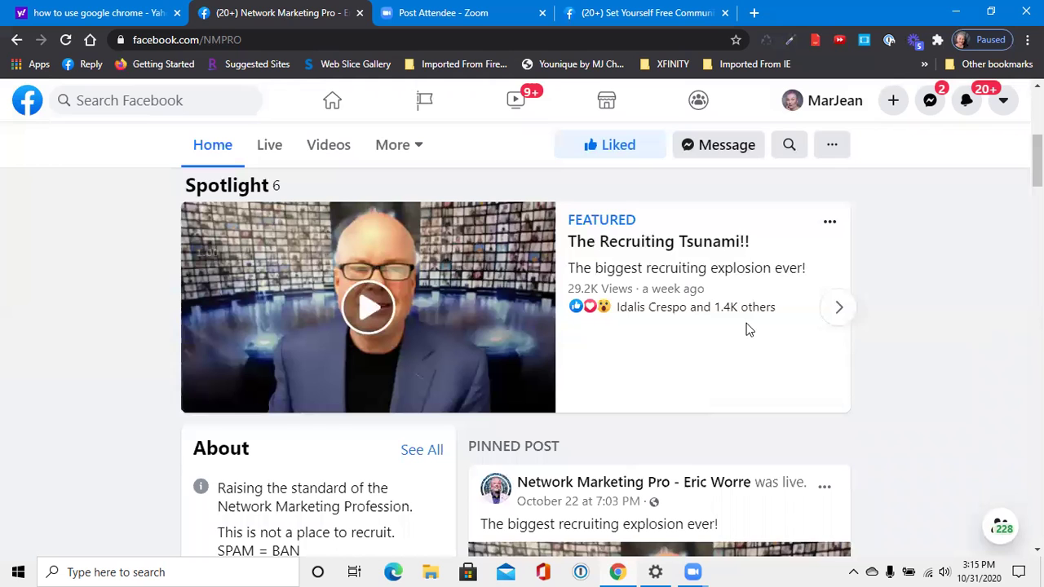
{"action": "scroll", "coordinate": [747, 329], "scroll_direction": "down", "scroll_amount": 1}
{"action": "scroll", "coordinate": [743, 322], "scroll_direction": "up", "scroll_amount": 2}
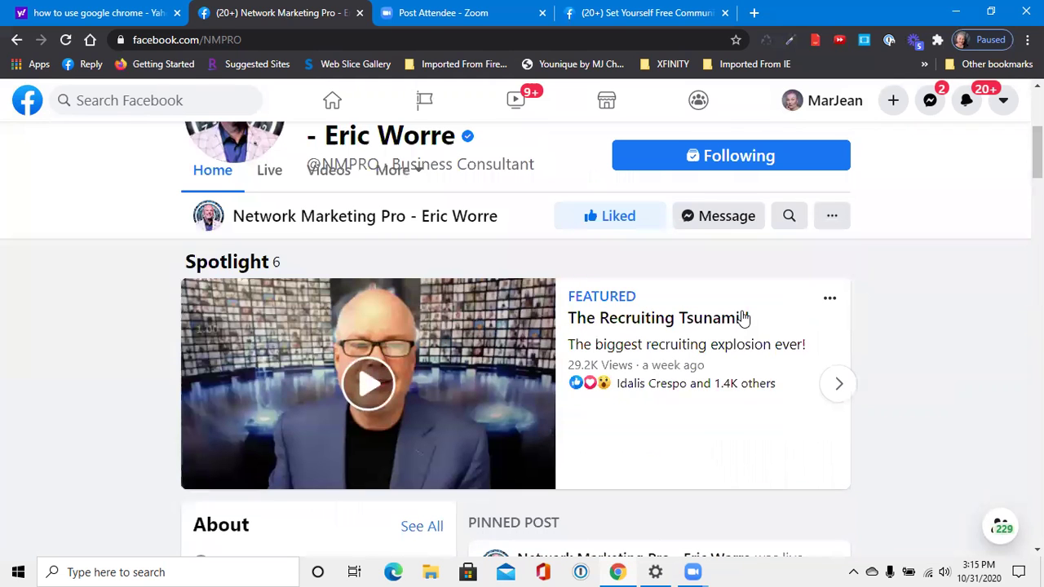
{"action": "left_click", "coordinate": [832, 217]}
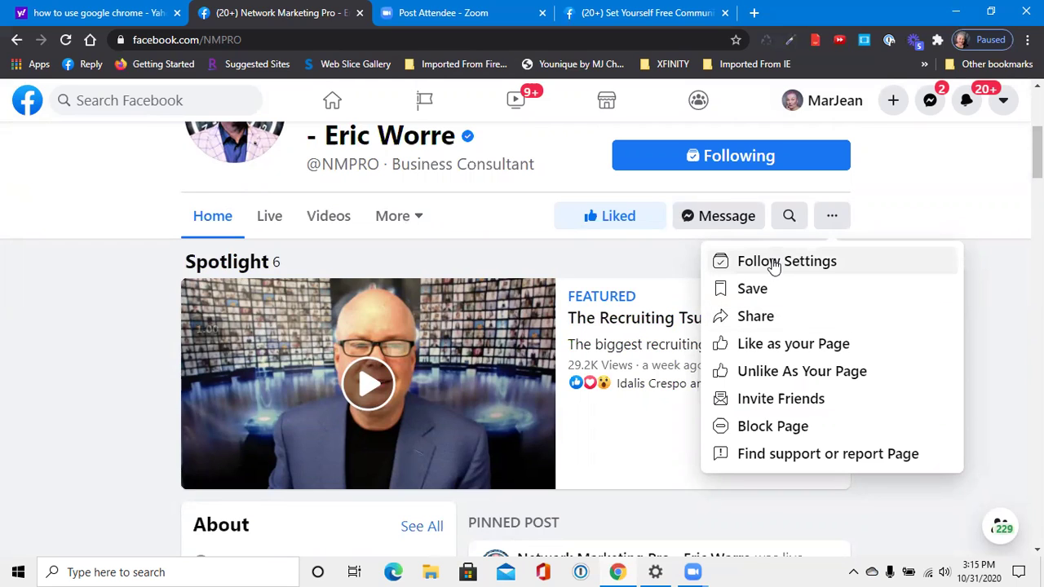
{"action": "left_click", "coordinate": [772, 262]}
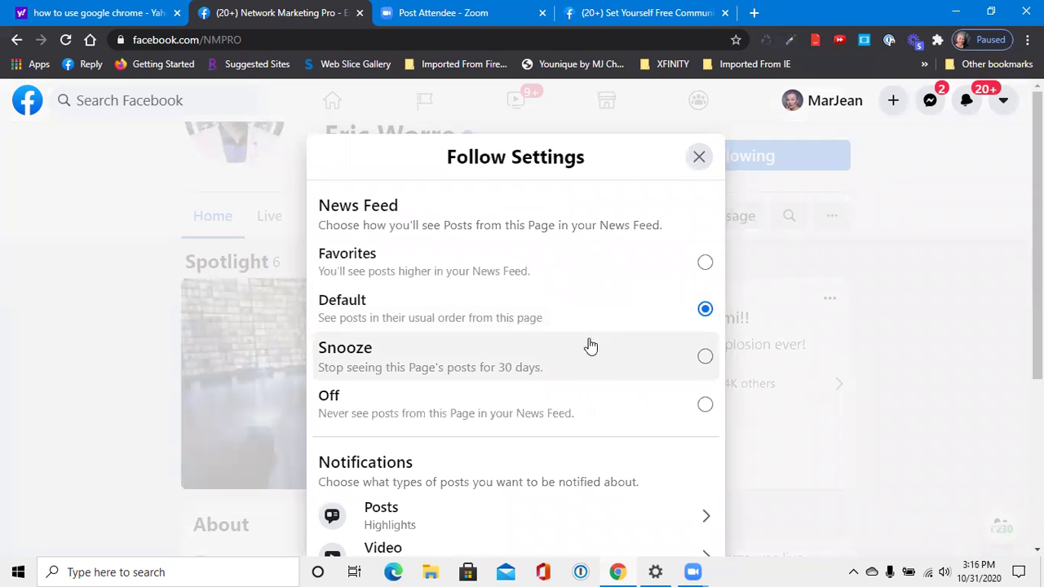
{"action": "left_click", "coordinate": [704, 266]}
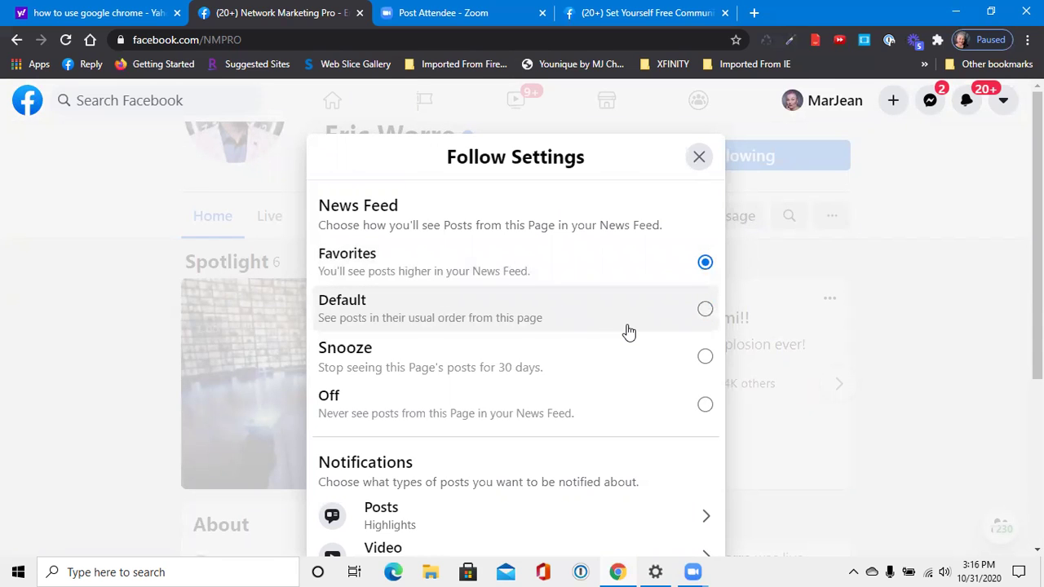
{"action": "scroll", "coordinate": [442, 296], "scroll_direction": "down", "scroll_amount": 2}
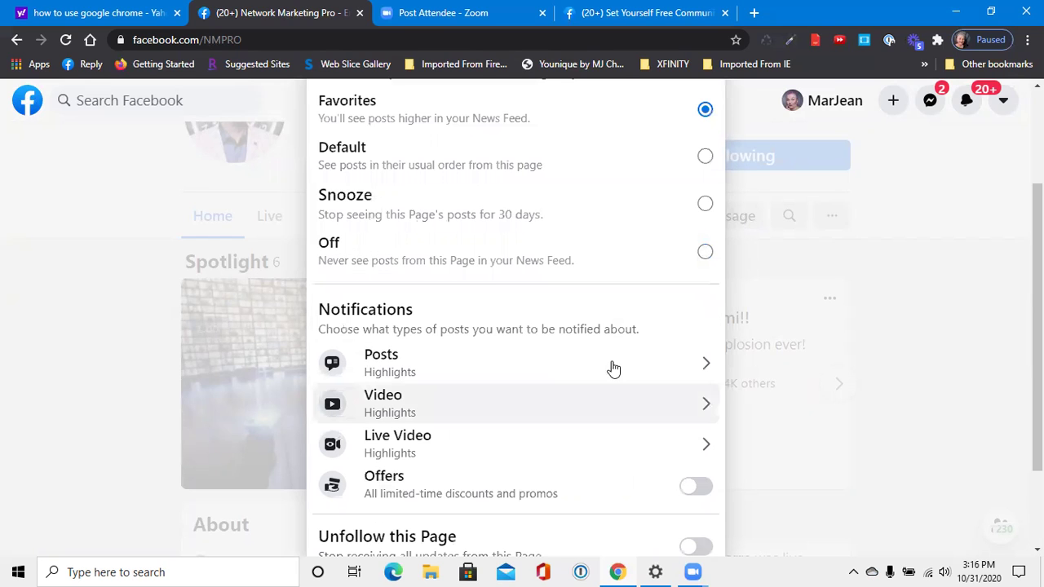
Change Network Marketing Pro's post notifications from Highlights to Standard, up to five daily.
{"action": "left_click", "coordinate": [708, 369]}
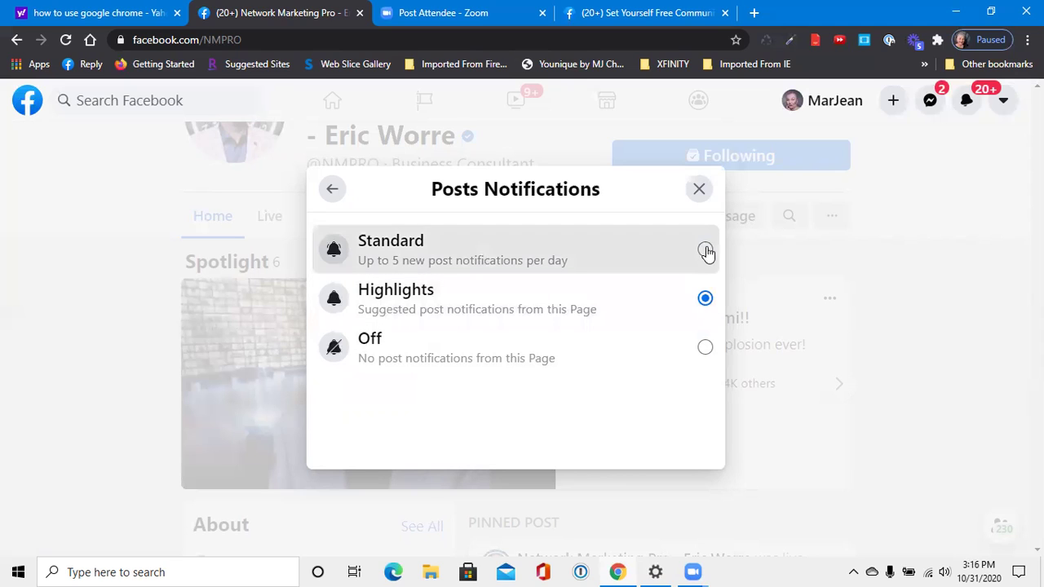
{"action": "left_click", "coordinate": [706, 251]}
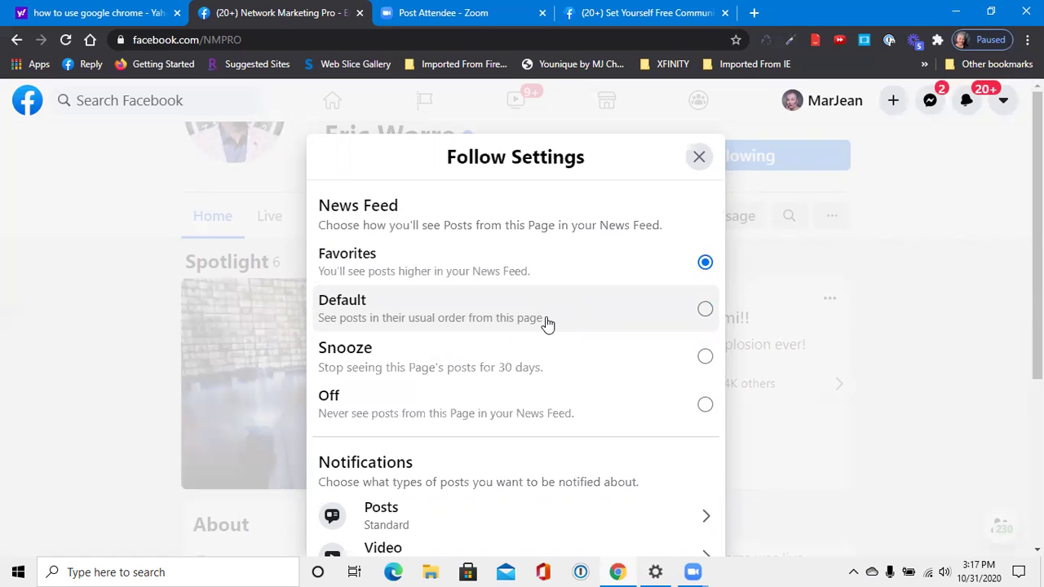
Set Network Marketing Pro's Video and Live Video notifications both to All Notifications.
{"action": "scroll", "coordinate": [552, 340], "scroll_direction": "down", "scroll_amount": 3}
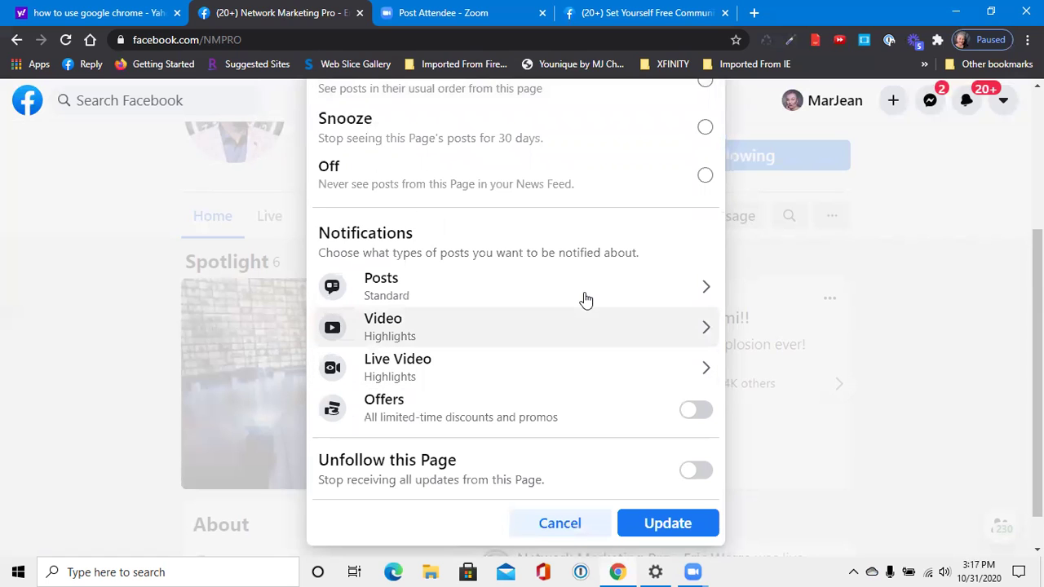
{"action": "left_click", "coordinate": [707, 331]}
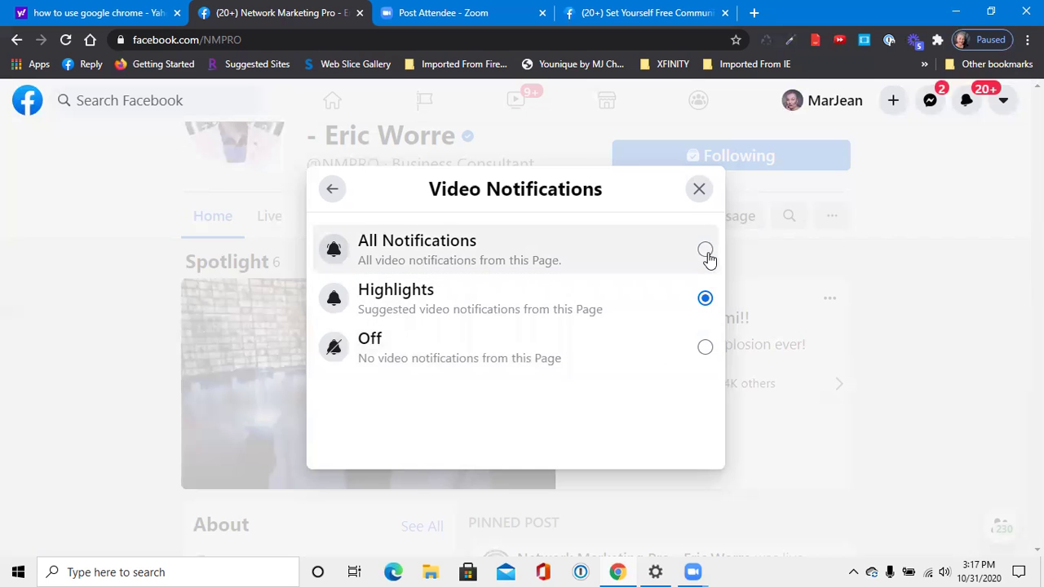
{"action": "left_click", "coordinate": [617, 318]}
{"action": "scroll", "coordinate": [383, 298], "scroll_direction": "down", "scroll_amount": 3}
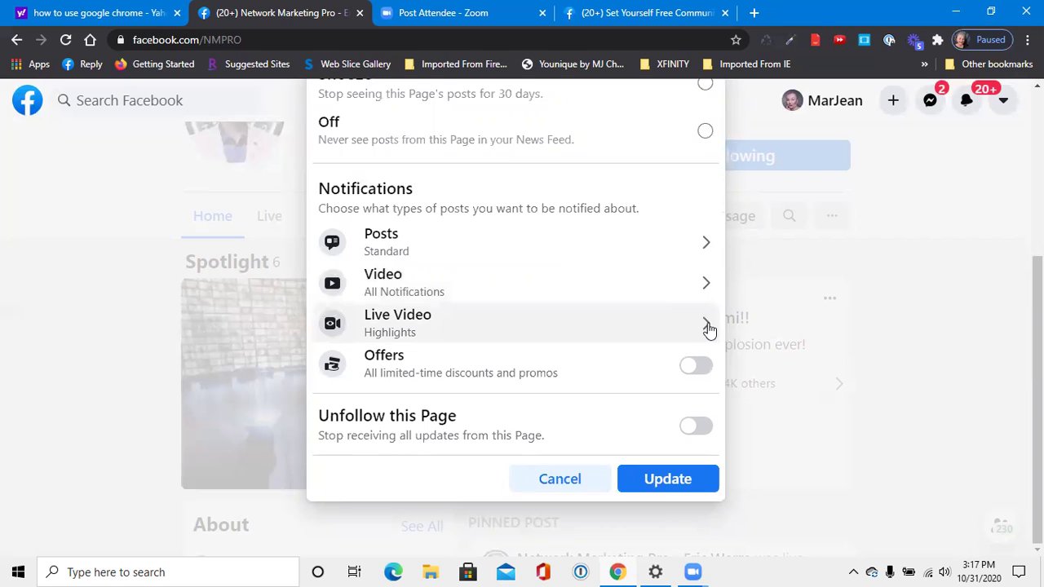
{"action": "left_click", "coordinate": [708, 326]}
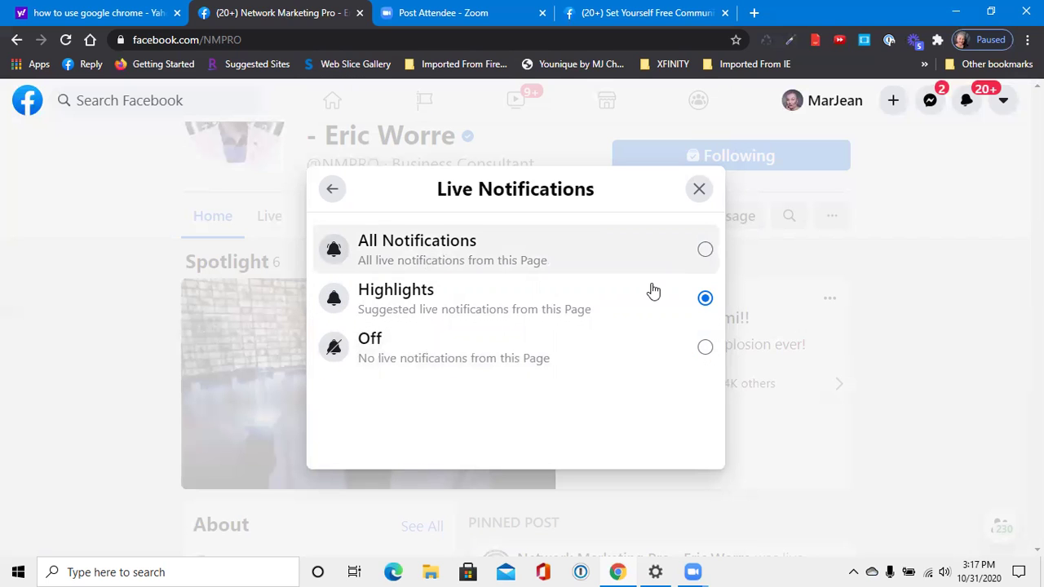
{"action": "left_click", "coordinate": [655, 344]}
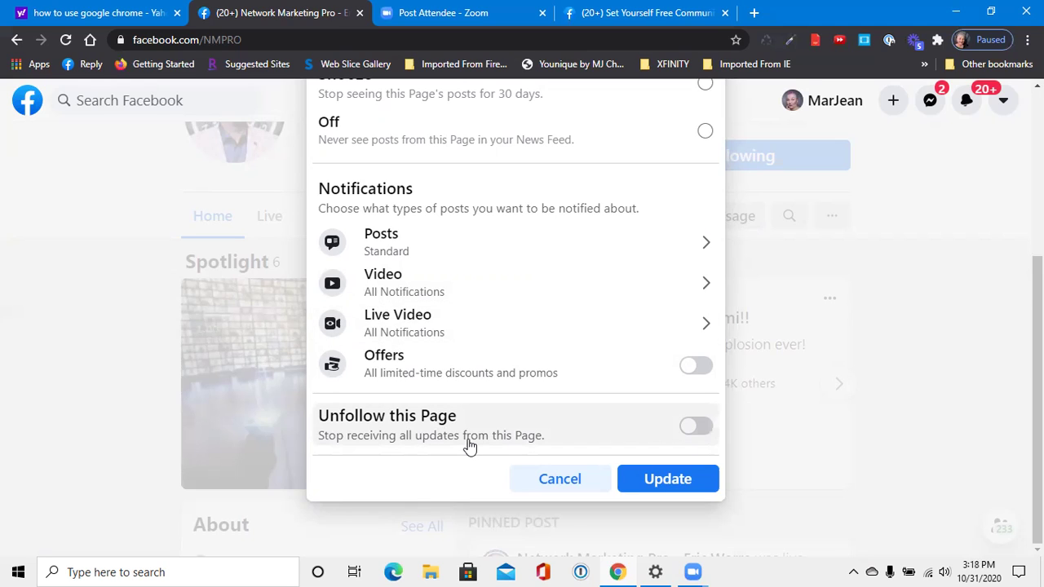
Update the follow settings and acknowledge the 30-Favorites limit warning with OK.
{"action": "left_click", "coordinate": [673, 491]}
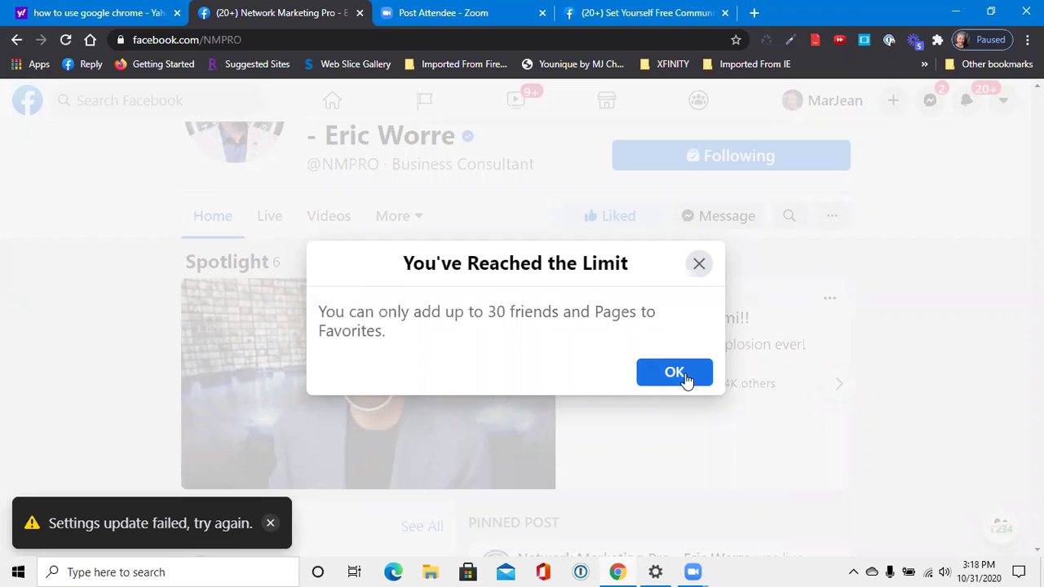
{"action": "left_click", "coordinate": [732, 305]}
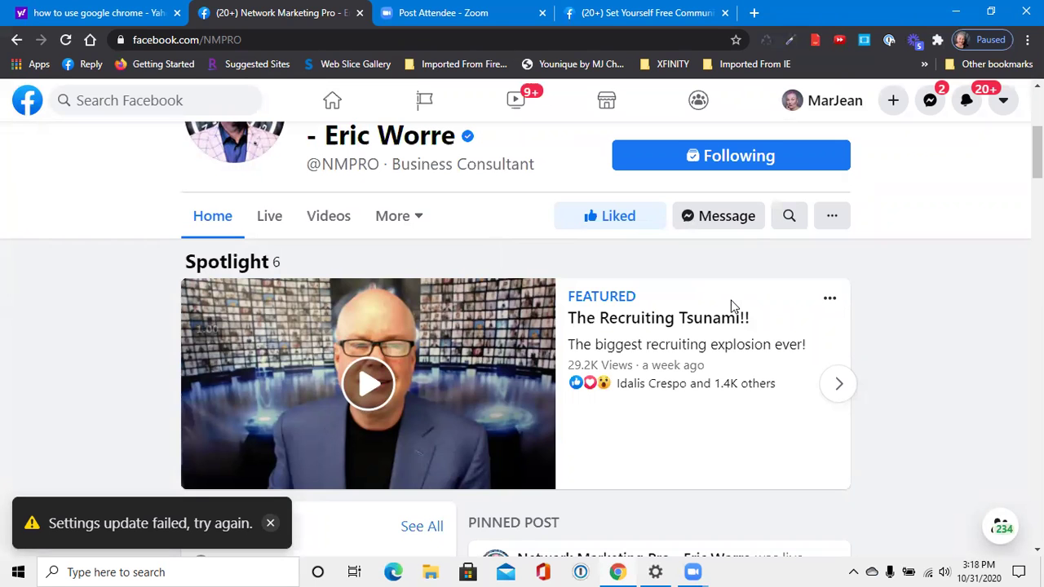
{"action": "scroll", "coordinate": [766, 303], "scroll_direction": "up", "scroll_amount": 1}
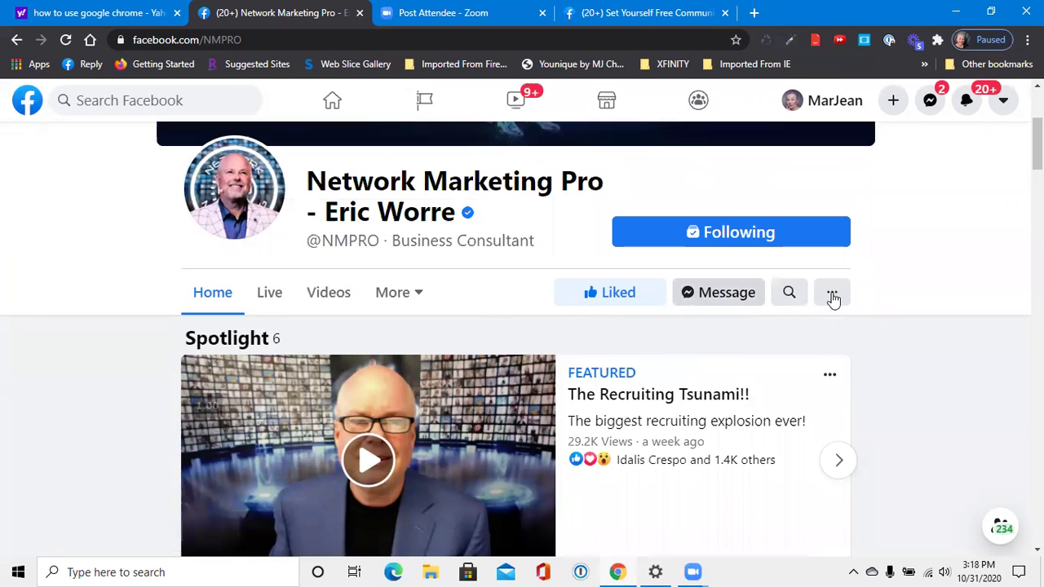
{"action": "left_click", "coordinate": [832, 297]}
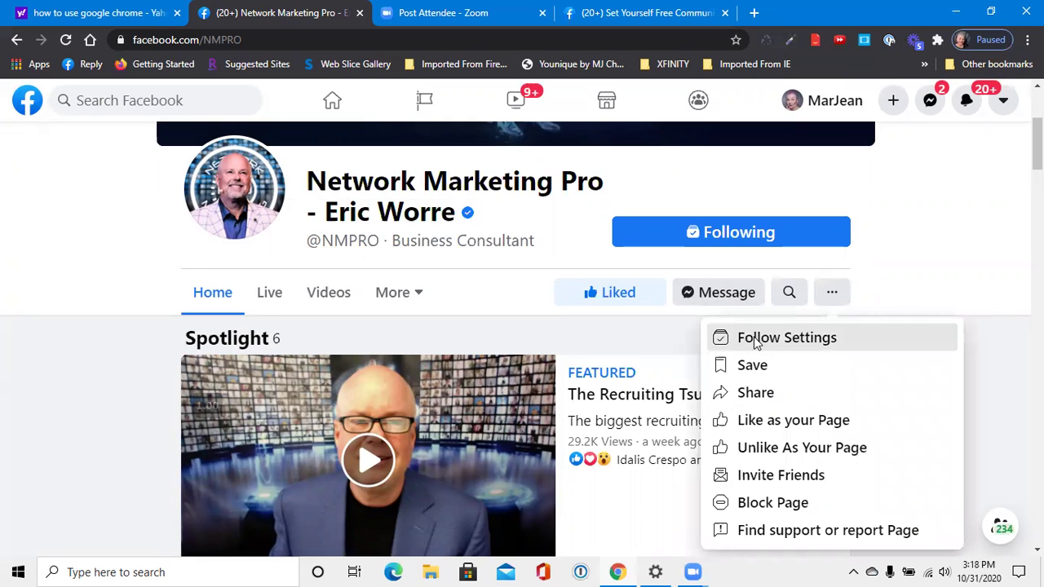
{"action": "left_click", "coordinate": [756, 342]}
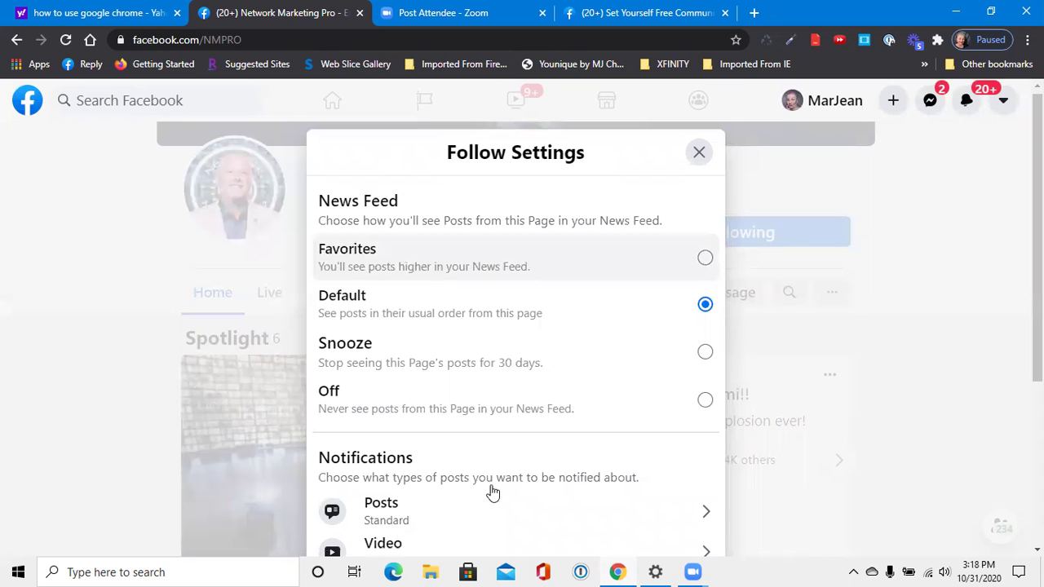
{"action": "scroll", "coordinate": [699, 283], "scroll_direction": "down", "scroll_amount": 3}
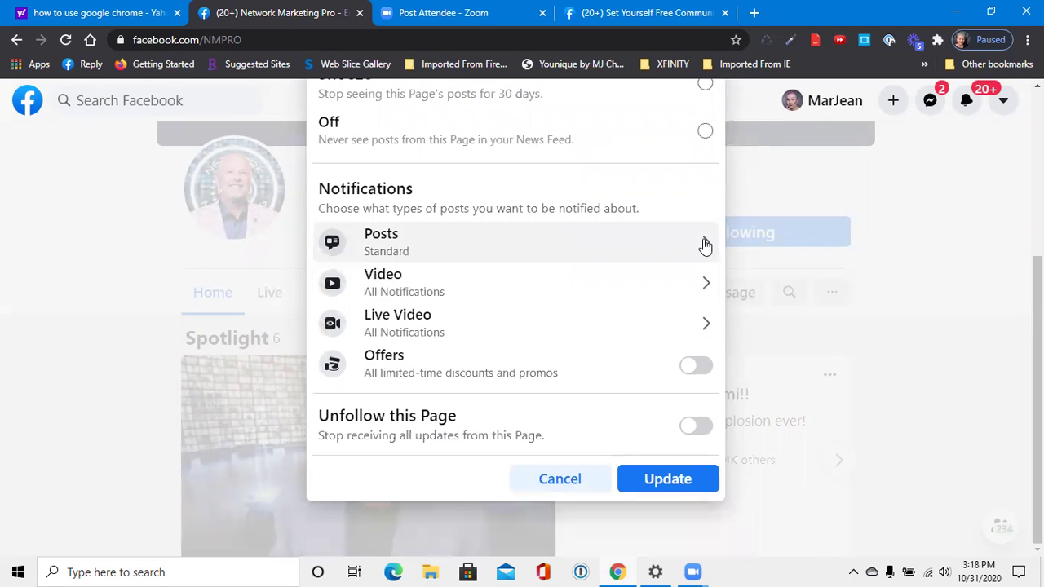
{"action": "left_click", "coordinate": [704, 246]}
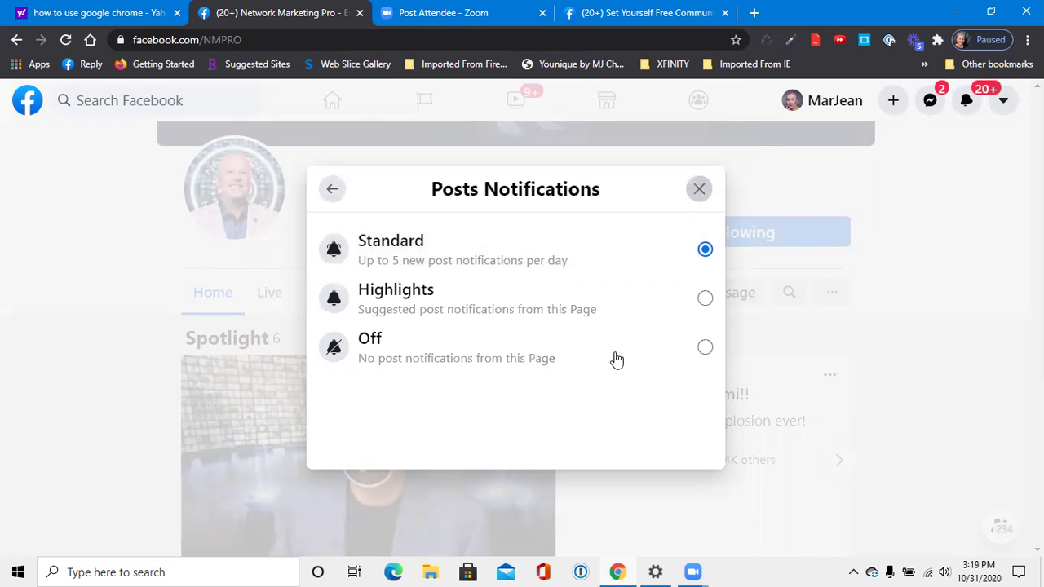
{"action": "key", "text": "Escape"}
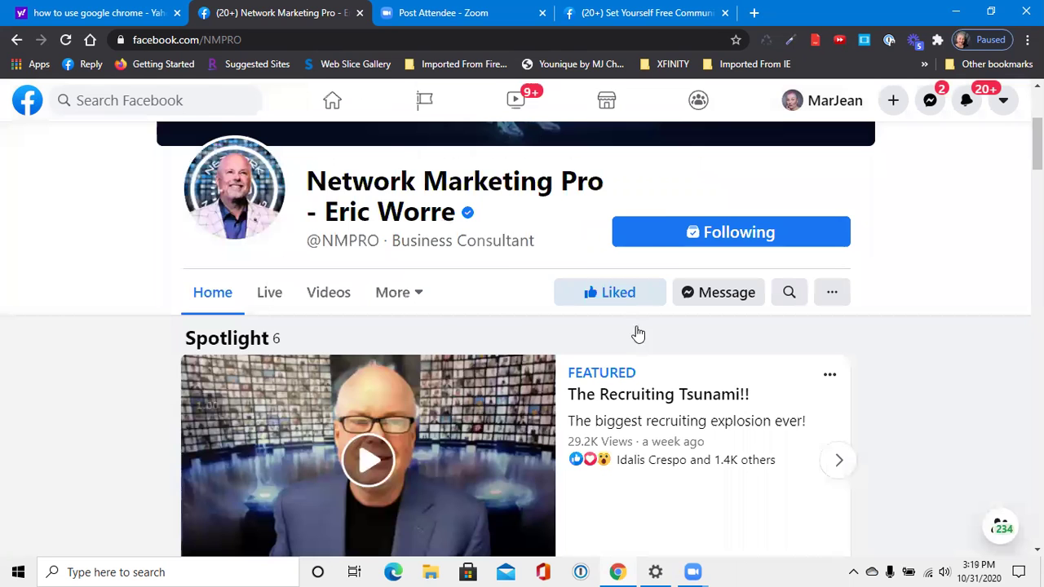
{"action": "scroll", "coordinate": [636, 335], "scroll_direction": "up", "scroll_amount": 2}
{"action": "scroll", "coordinate": [638, 331], "scroll_direction": "down", "scroll_amount": 2}
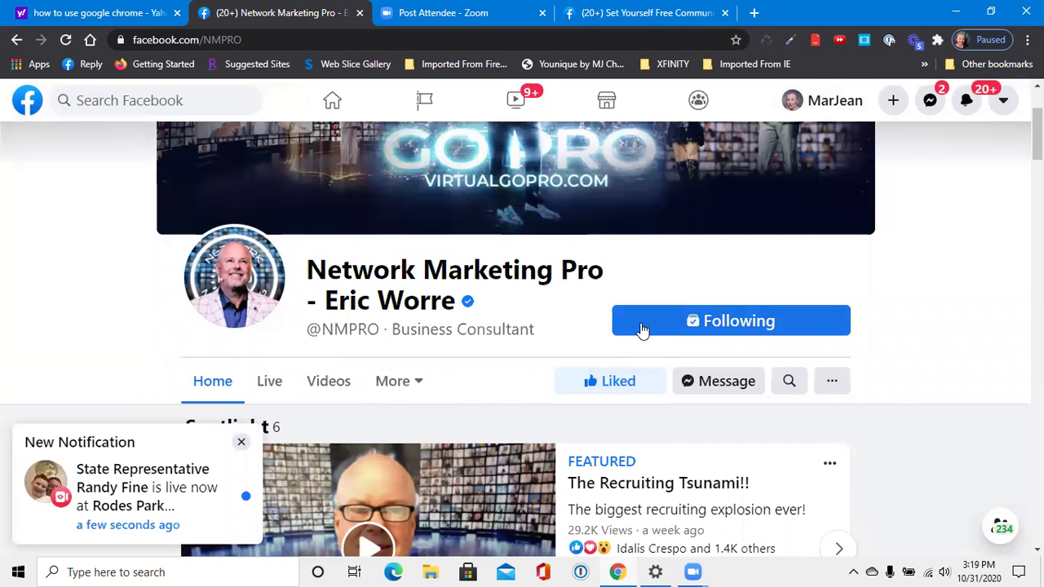
{"action": "scroll", "coordinate": [641, 326], "scroll_direction": "up", "scroll_amount": 1}
{"action": "scroll", "coordinate": [642, 319], "scroll_direction": "up", "scroll_amount": 2}
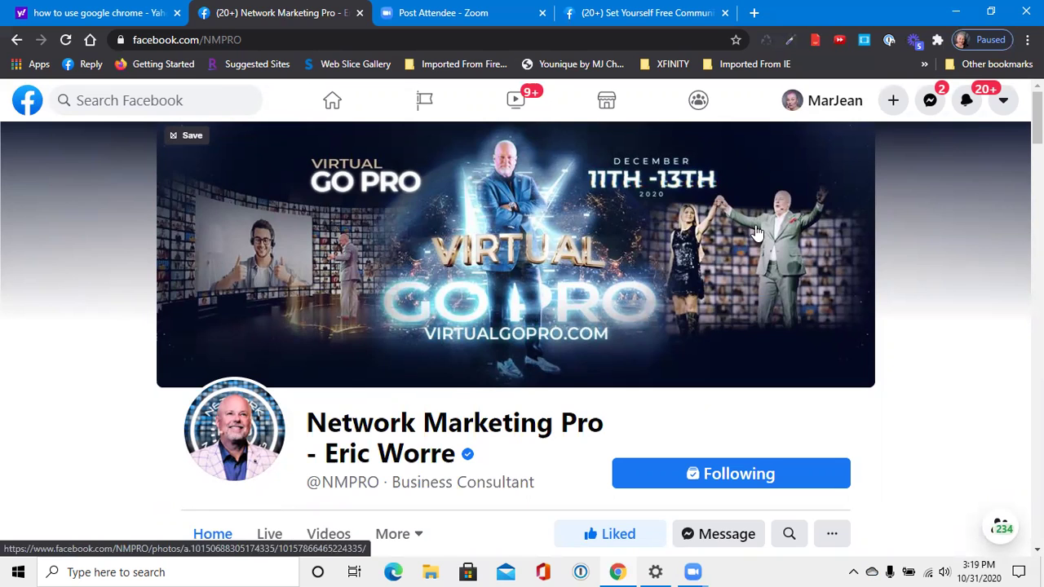
{"action": "scroll", "coordinate": [816, 243], "scroll_direction": "down", "scroll_amount": 1}
{"action": "scroll", "coordinate": [857, 234], "scroll_direction": "down", "scroll_amount": 3}
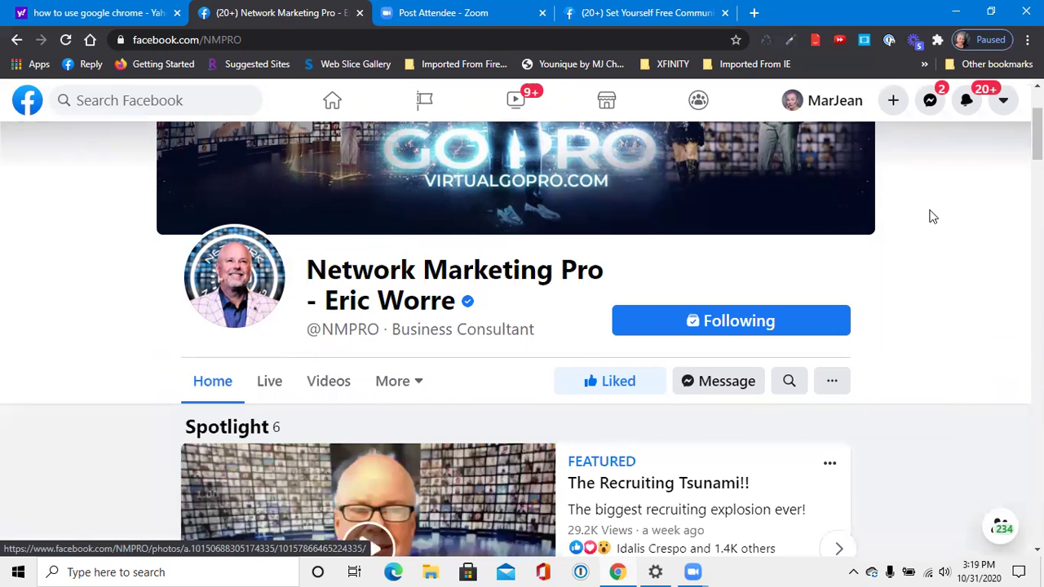
{"action": "scroll", "coordinate": [932, 215], "scroll_direction": "down", "scroll_amount": 2}
{"action": "scroll", "coordinate": [934, 217], "scroll_direction": "down", "scroll_amount": 2}
{"action": "scroll", "coordinate": [935, 215], "scroll_direction": "up", "scroll_amount": 2}
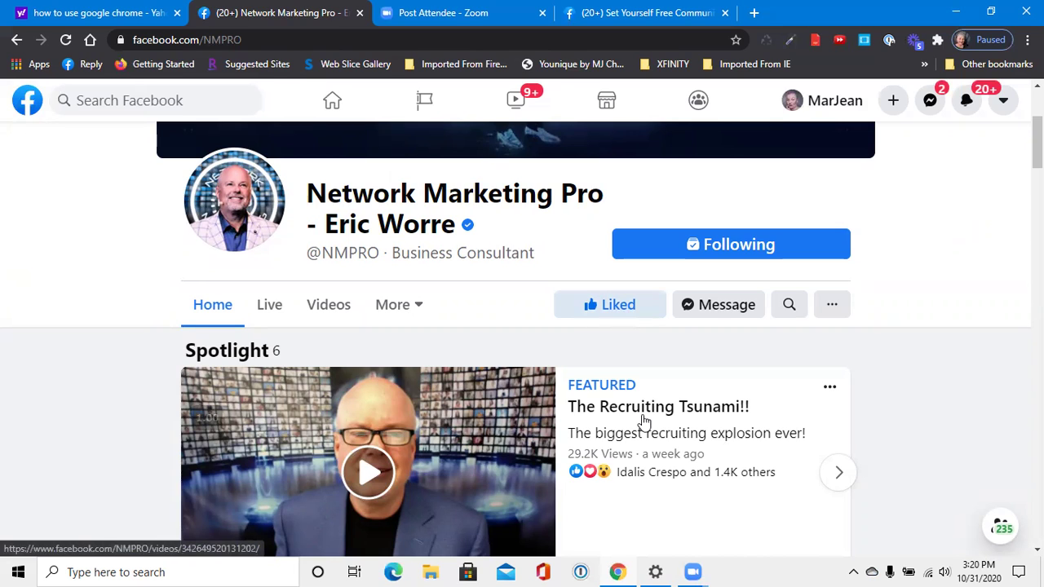
{"action": "scroll", "coordinate": [716, 420], "scroll_direction": "down", "scroll_amount": 1}
{"action": "scroll", "coordinate": [710, 412], "scroll_direction": "down", "scroll_amount": 2}
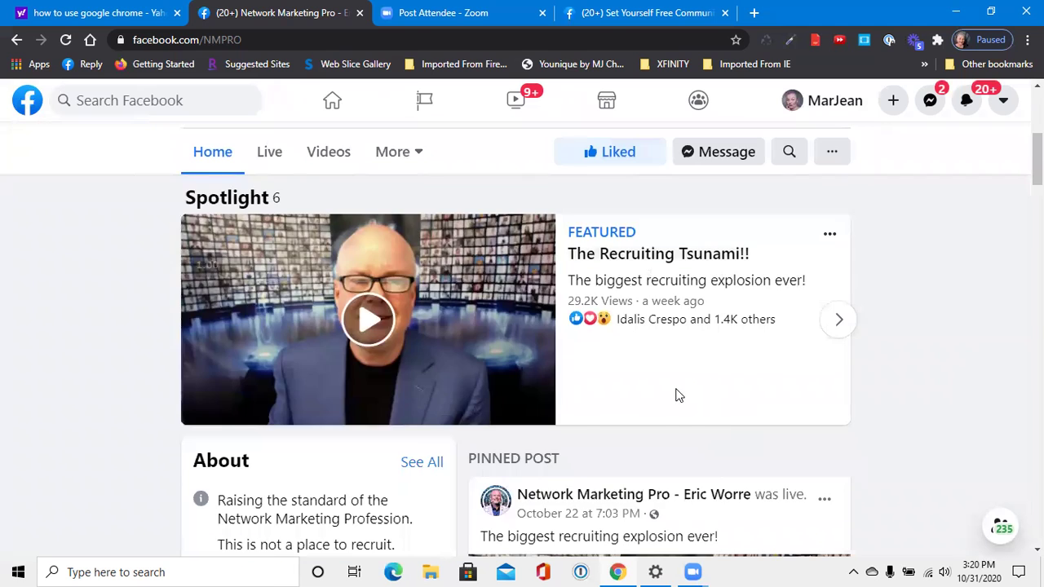
{"action": "scroll", "coordinate": [693, 351], "scroll_direction": "down", "scroll_amount": 2}
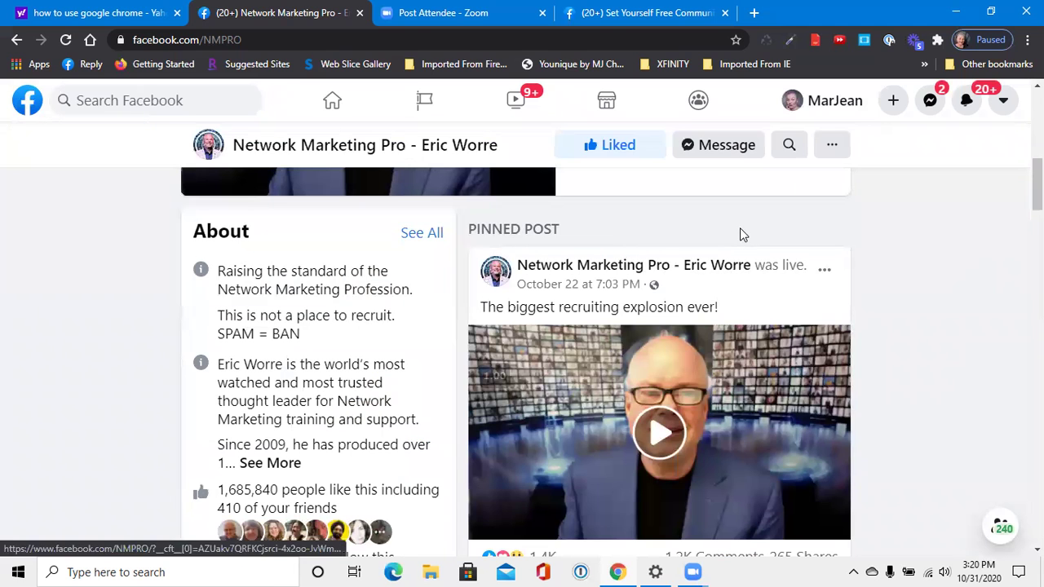
{"action": "scroll", "coordinate": [739, 236], "scroll_direction": "up", "scroll_amount": 3}
{"action": "scroll", "coordinate": [740, 236], "scroll_direction": "up", "scroll_amount": 3}
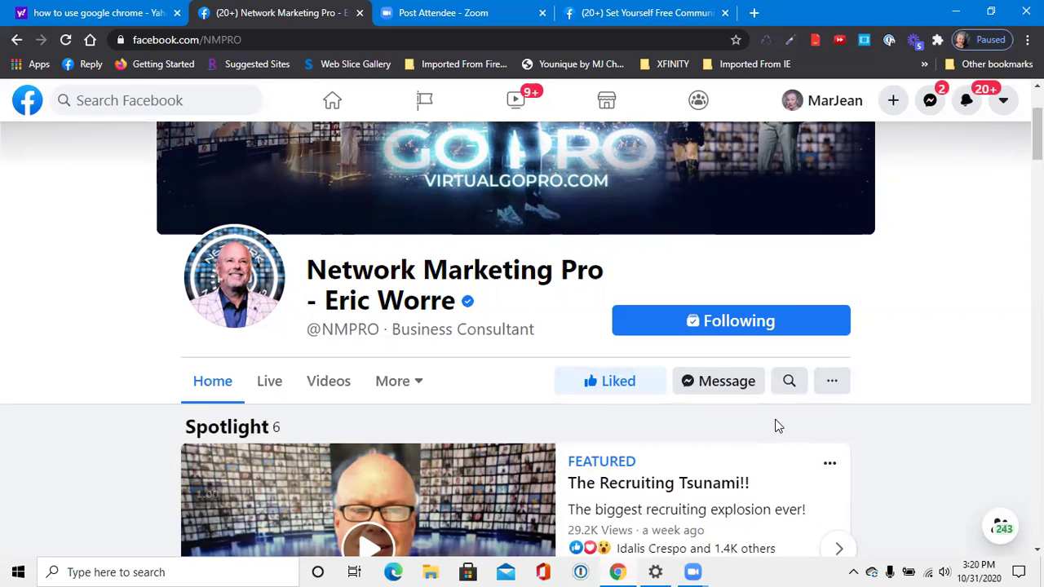
{"action": "scroll", "coordinate": [777, 426], "scroll_direction": "down", "scroll_amount": 2}
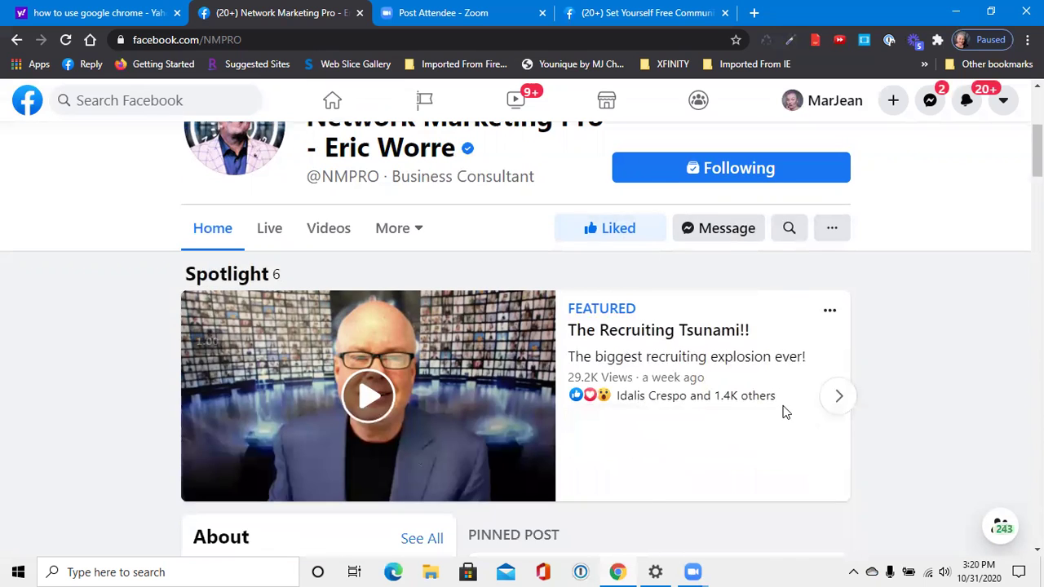
{"action": "scroll", "coordinate": [779, 420], "scroll_direction": "down", "scroll_amount": 2}
{"action": "scroll", "coordinate": [782, 414], "scroll_direction": "down", "scroll_amount": 2}
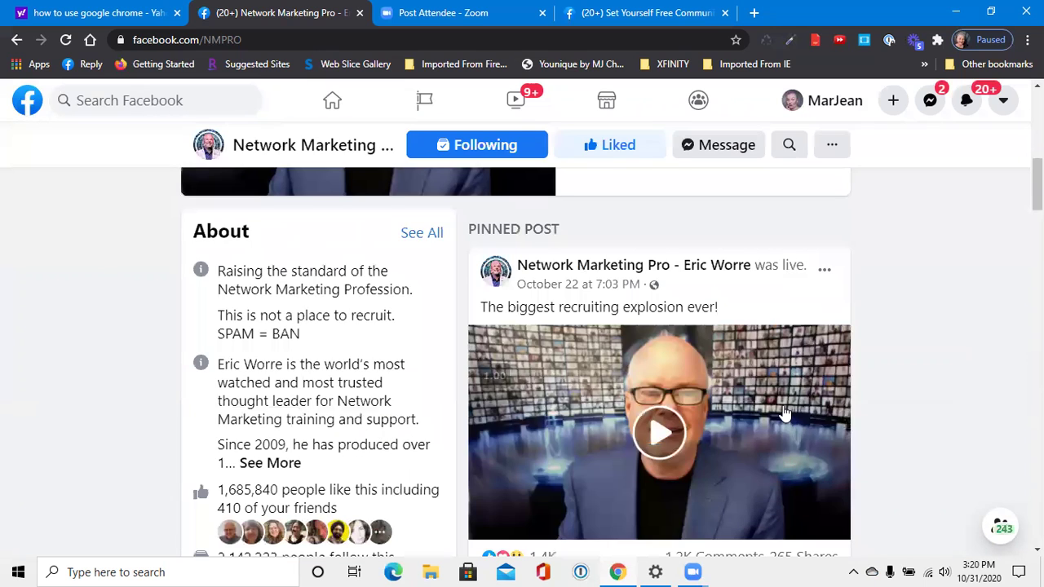
{"action": "scroll", "coordinate": [783, 414], "scroll_direction": "up", "scroll_amount": 1}
{"action": "scroll", "coordinate": [783, 404], "scroll_direction": "up", "scroll_amount": 4}
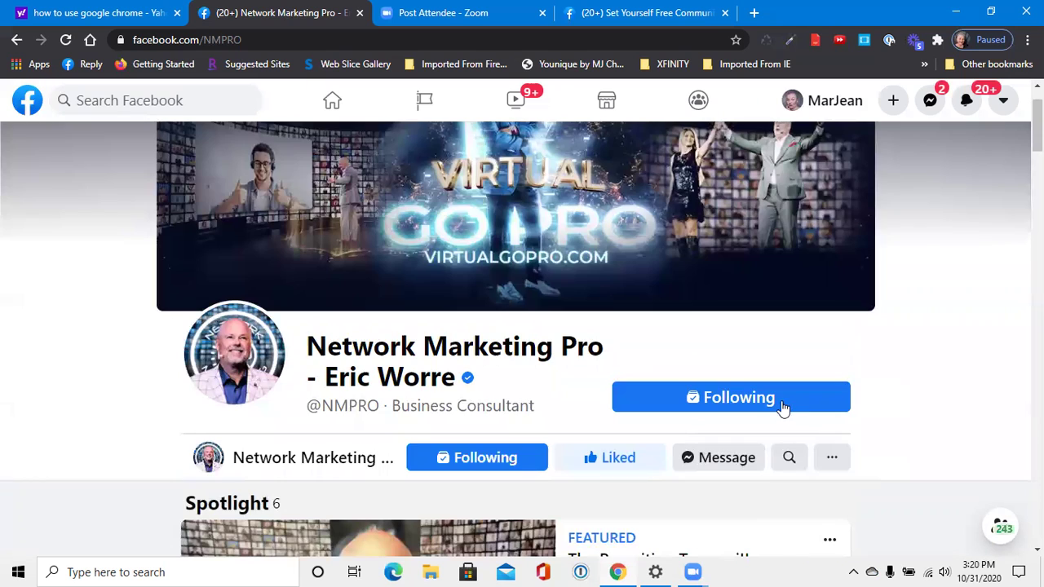